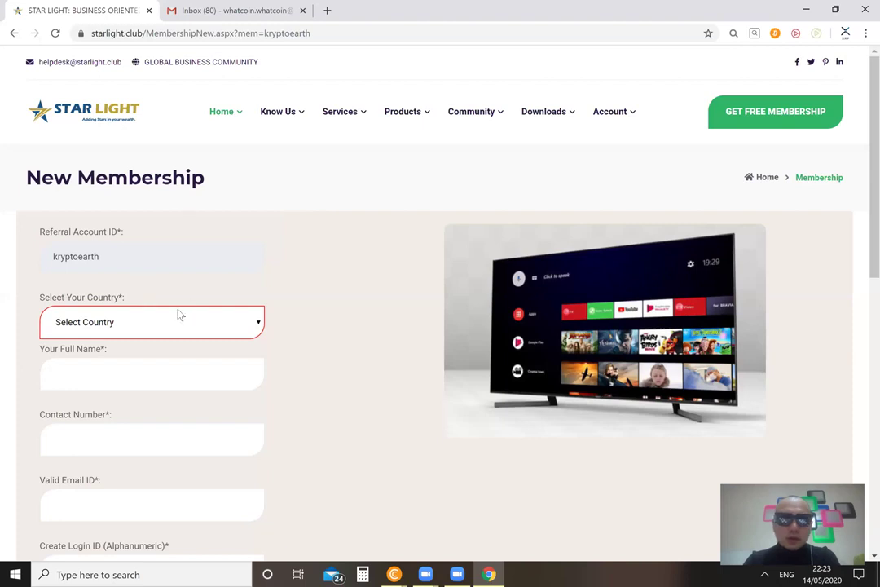
{"action": "left_click", "coordinate": [229, 257]}
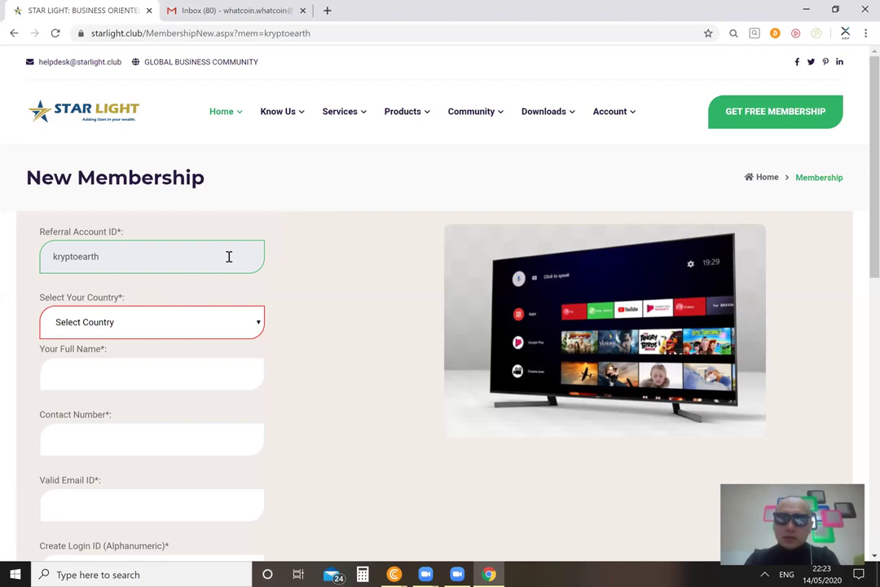
{"action": "left_click", "coordinate": [282, 273]}
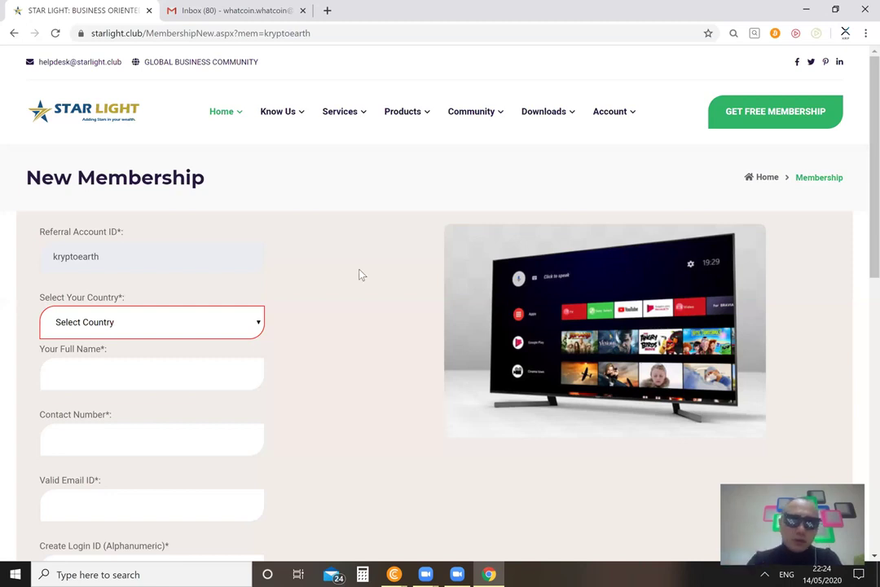
{"action": "scroll", "coordinate": [327, 262], "scroll_direction": "down", "scroll_amount": 3}
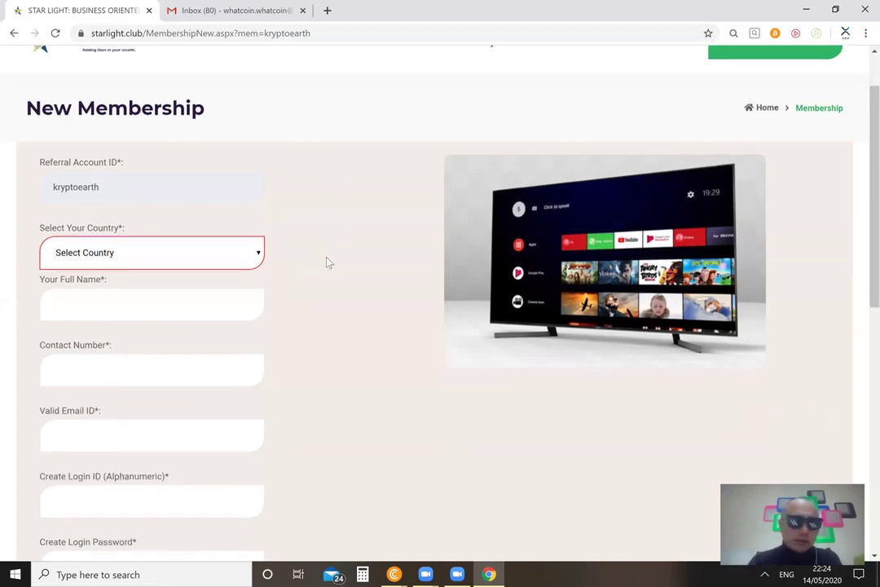
{"action": "scroll", "coordinate": [328, 262], "scroll_direction": "up", "scroll_amount": 3}
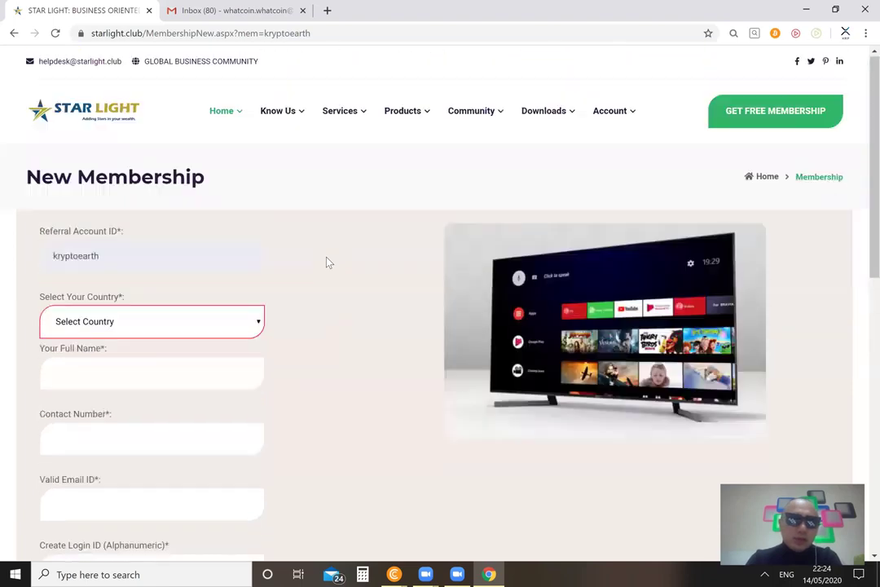
{"action": "scroll", "coordinate": [328, 262], "scroll_direction": "down", "scroll_amount": 3}
{"action": "scroll", "coordinate": [327, 262], "scroll_direction": "up", "scroll_amount": 1}
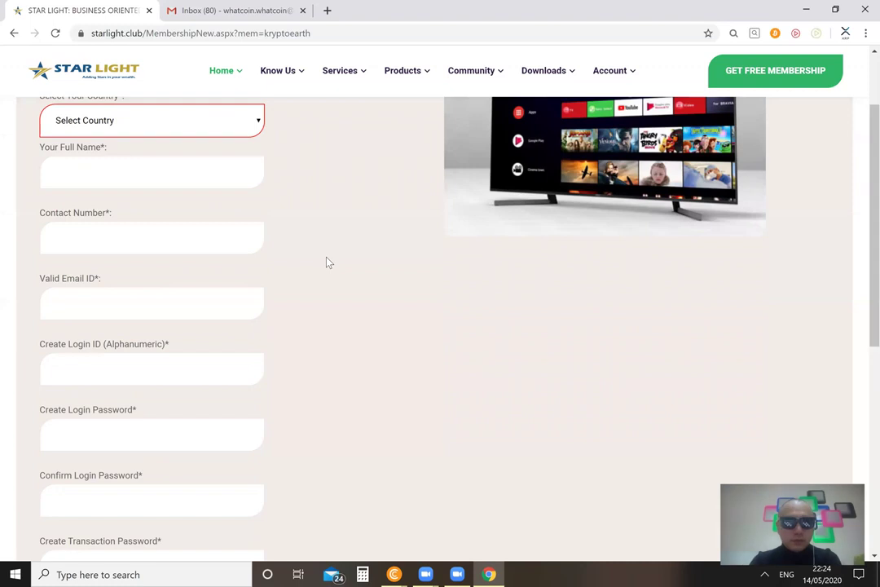
{"action": "scroll", "coordinate": [328, 262], "scroll_direction": "up", "scroll_amount": 2}
{"action": "scroll", "coordinate": [328, 261], "scroll_direction": "down", "scroll_amount": 1}
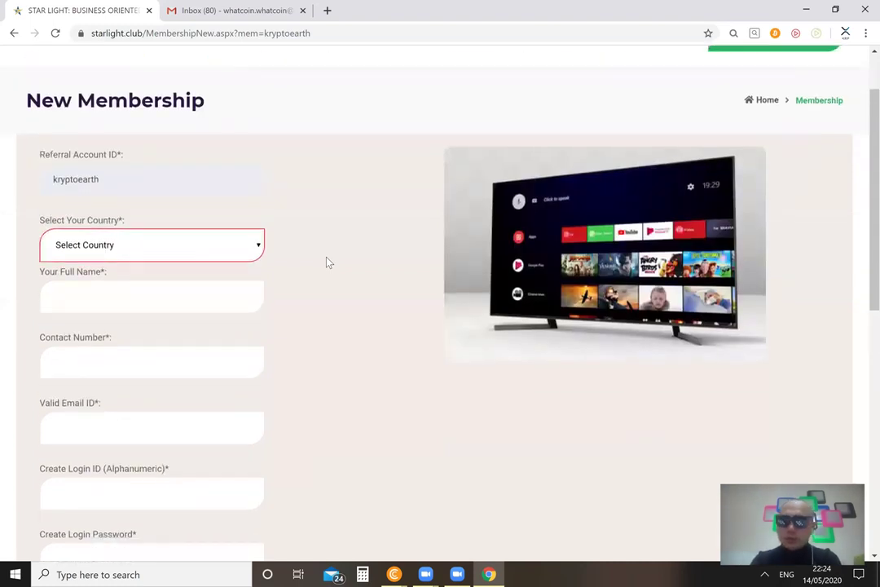
{"action": "scroll", "coordinate": [327, 262], "scroll_direction": "down", "scroll_amount": 1}
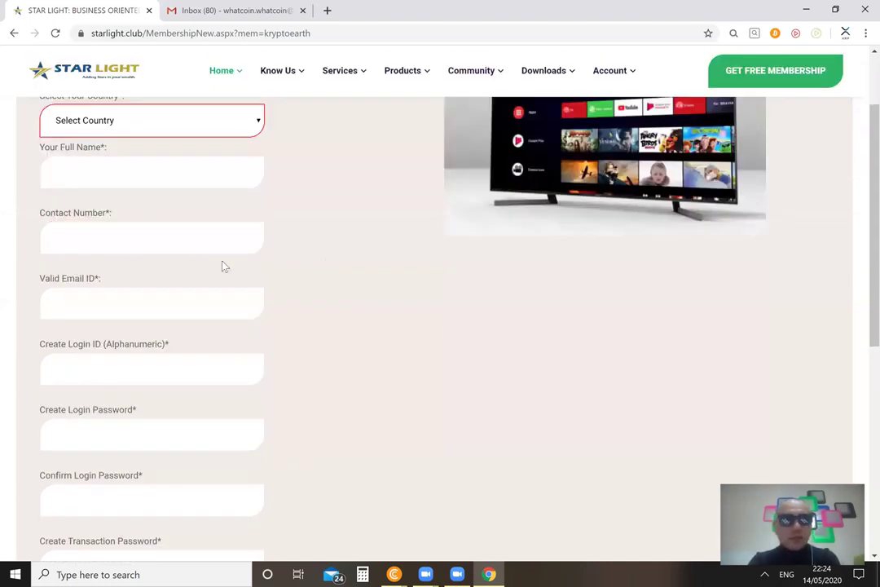
{"action": "scroll", "coordinate": [226, 238], "scroll_direction": "up", "scroll_amount": 2}
{"action": "scroll", "coordinate": [226, 242], "scroll_direction": "up", "scroll_amount": 1}
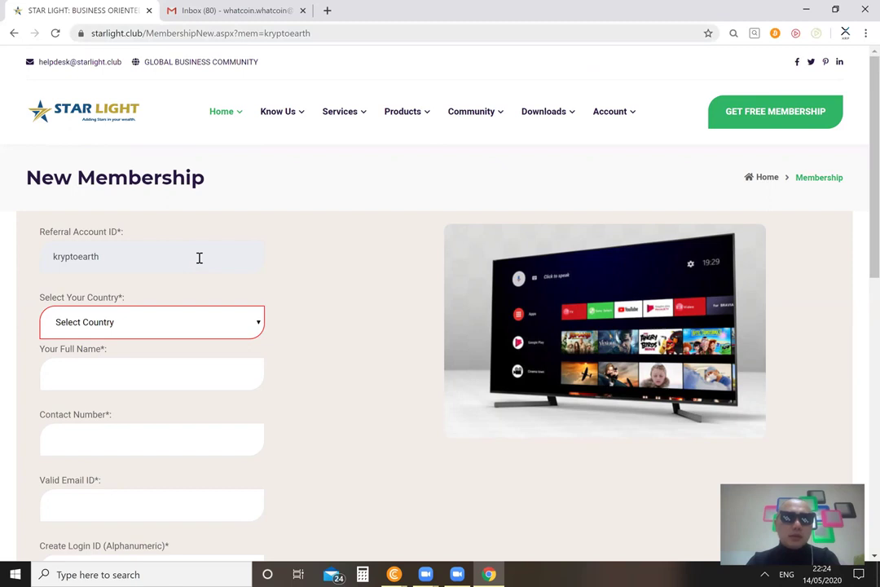
Step: Set the membership form's country to United Kingdom
{"action": "left_click", "coordinate": [185, 327]}
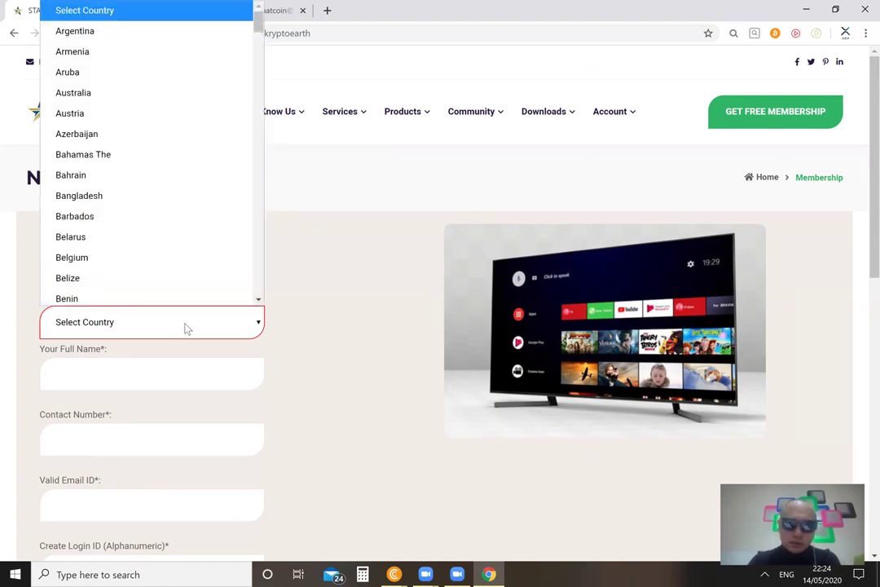
{"action": "type", "text": "un"}
{"action": "key", "text": "Down"}
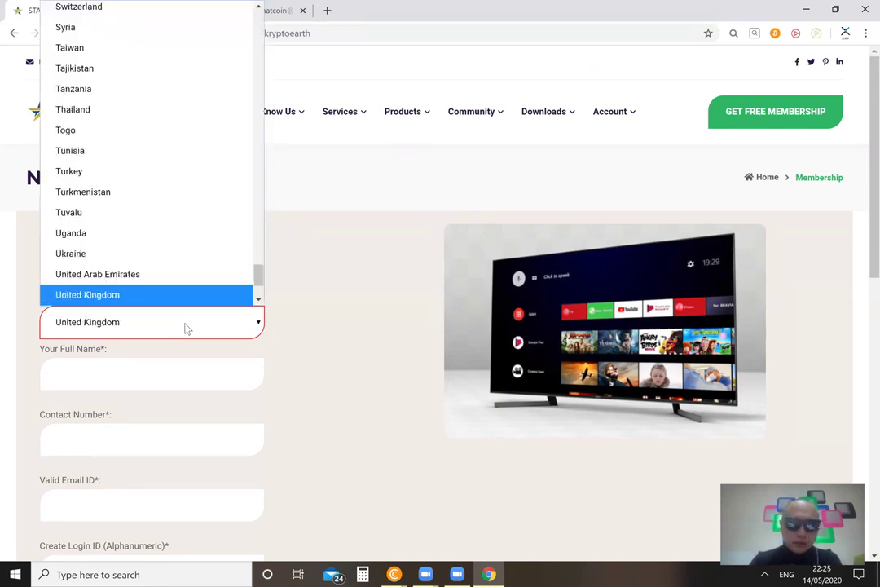
{"action": "key", "text": "Return"}
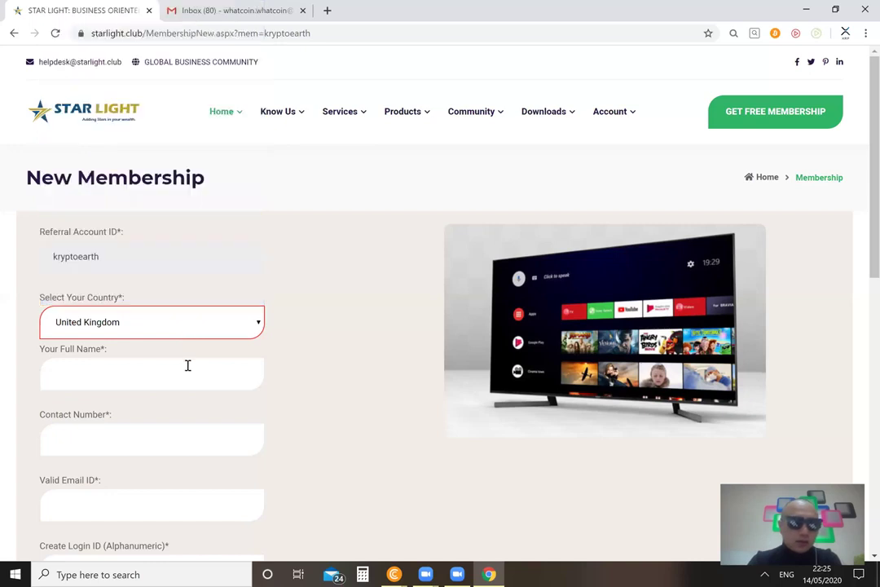
Step: Enter the applicant's full name in the Your Full Name field
{"action": "left_click", "coordinate": [187, 366]}
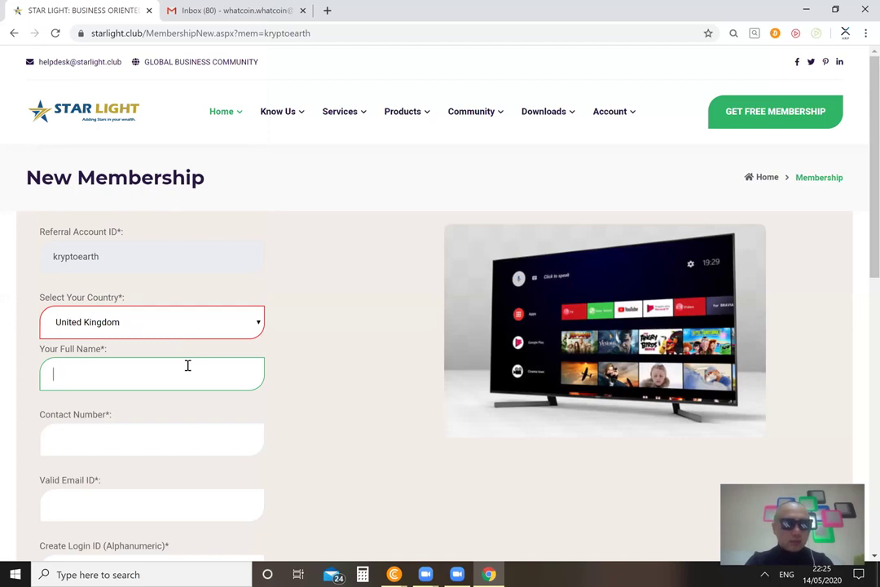
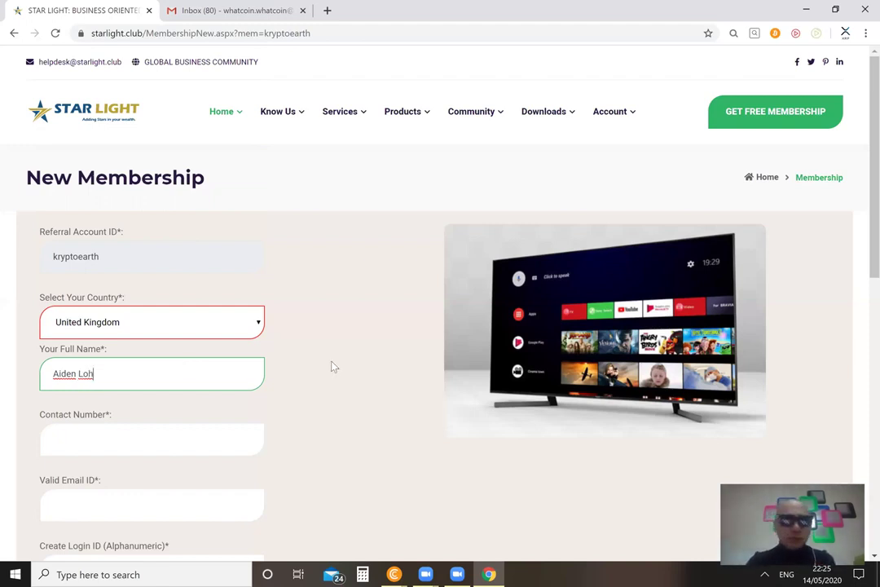
{"action": "left_click", "coordinate": [331, 367]}
Step: Enter the applicant's phone number and Gmail address in the contact fields
{"action": "scroll", "coordinate": [332, 366], "scroll_direction": "down", "scroll_amount": 3}
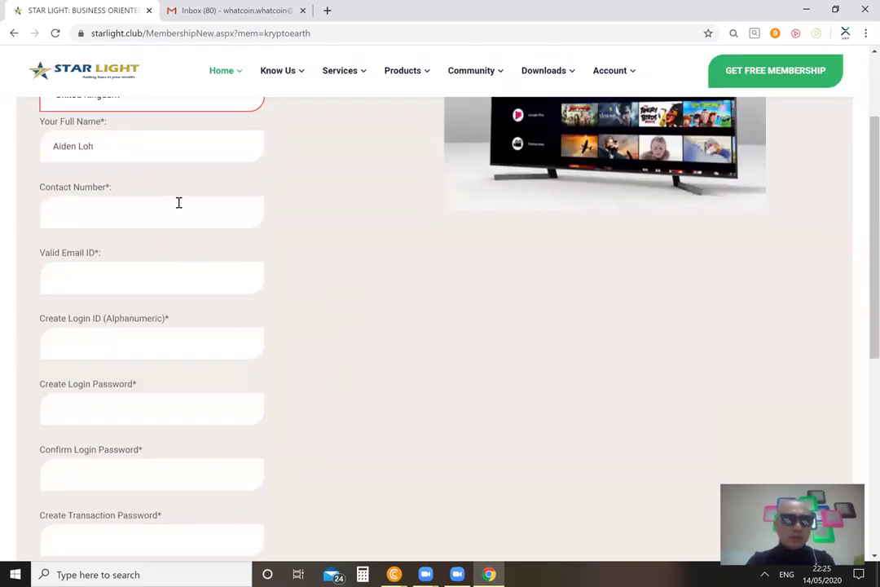
{"action": "left_click", "coordinate": [179, 202]}
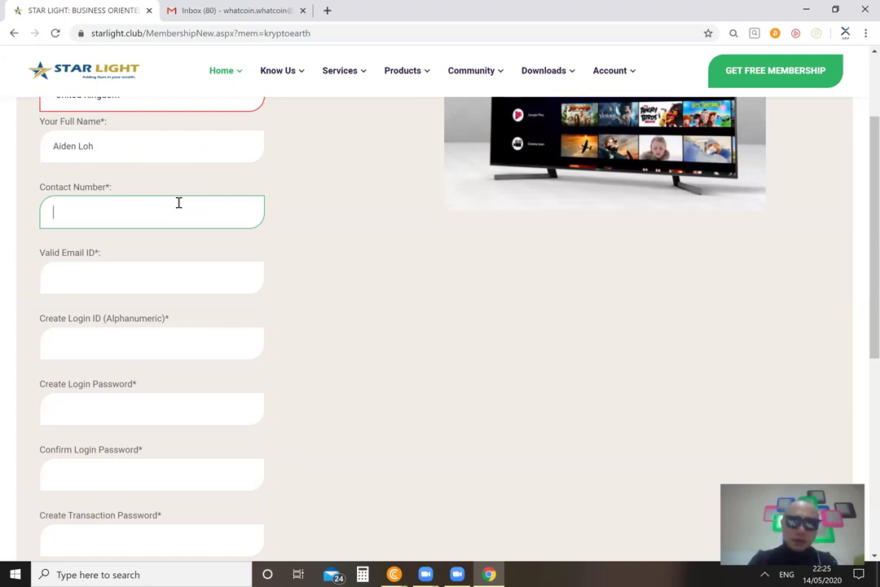
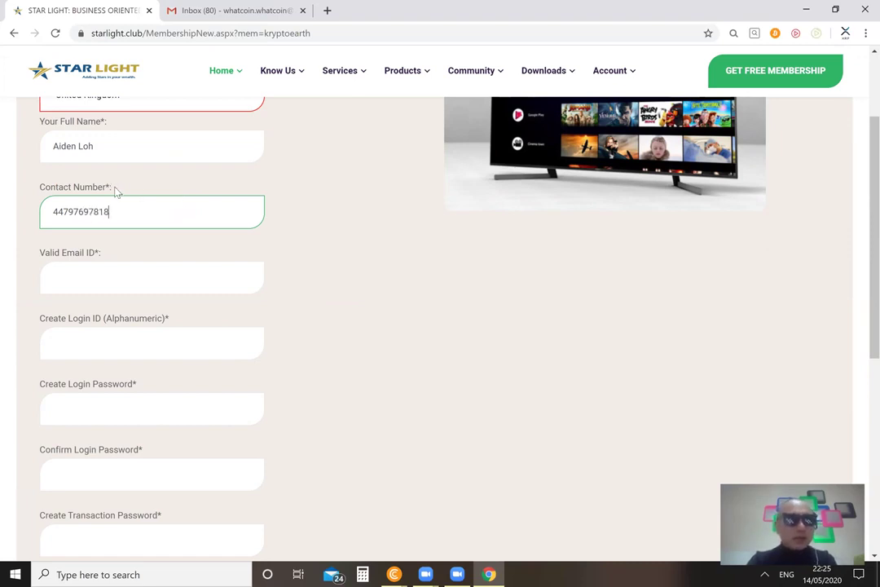
{"action": "left_click", "coordinate": [103, 273]}
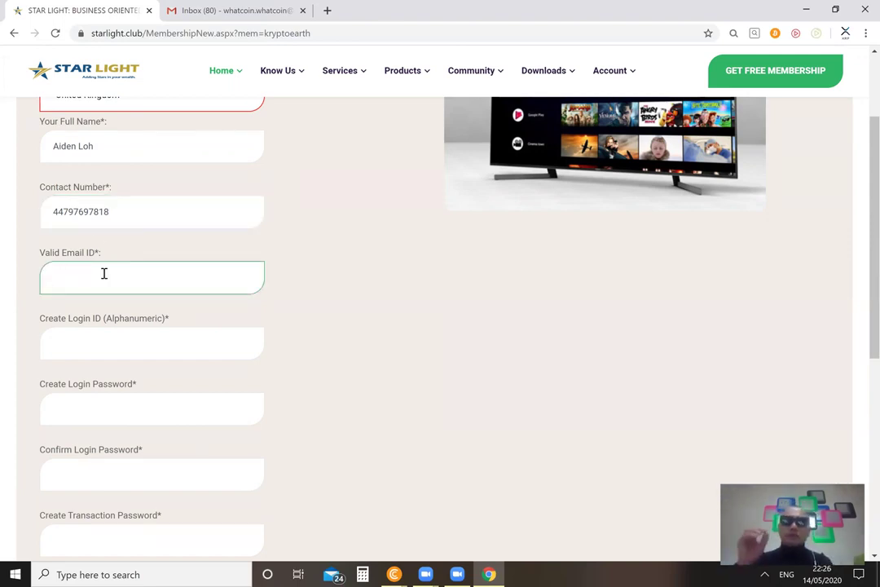
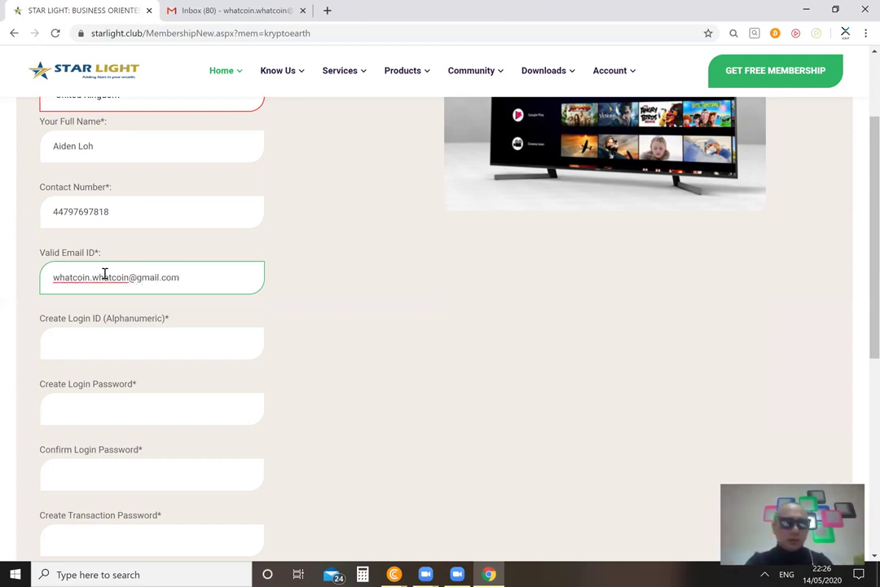
Step: Enter a login ID, then the login password and its confirmation
{"action": "left_click", "coordinate": [193, 344]}
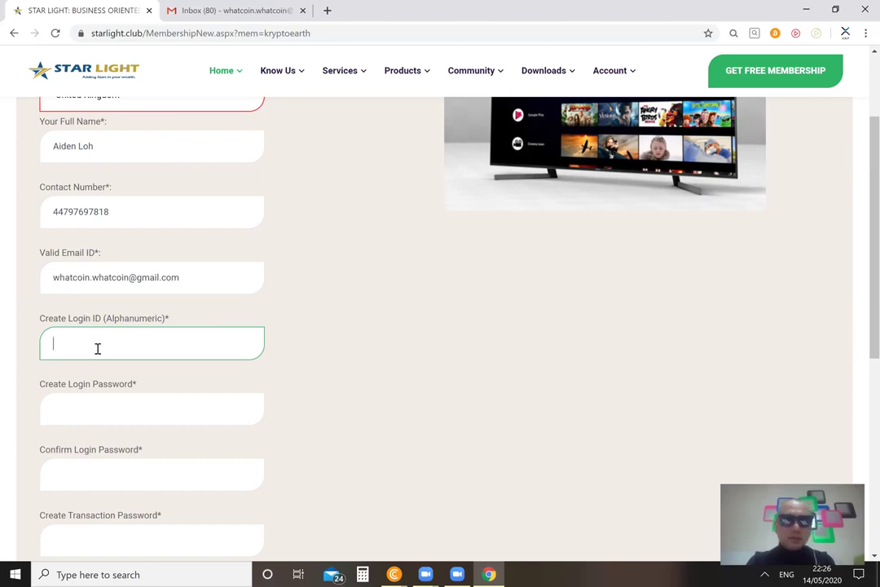
{"action": "left_click", "coordinate": [114, 419]}
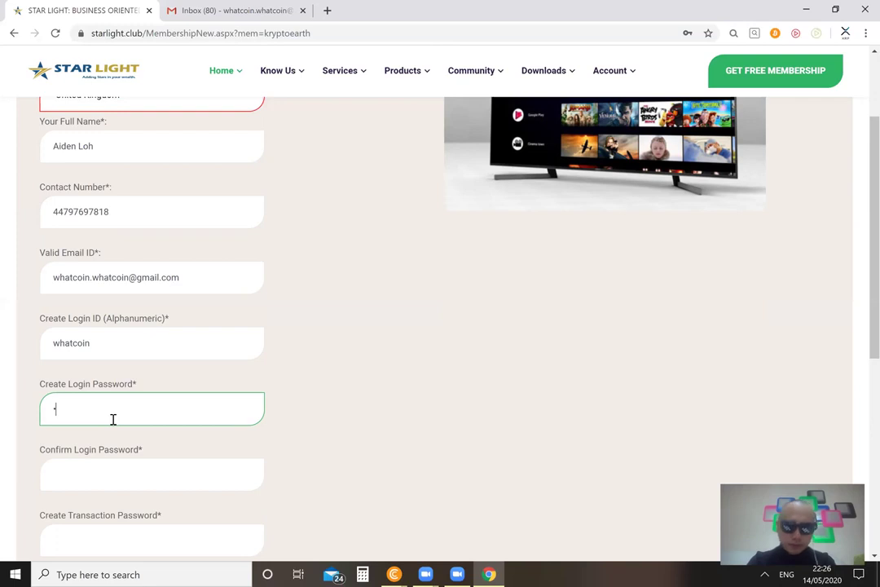
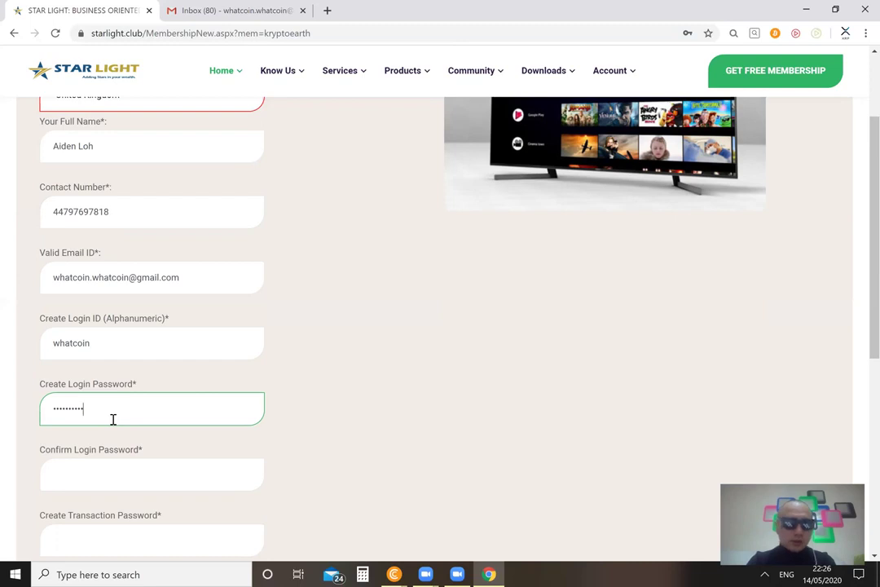
{"action": "key", "text": "Tab"}
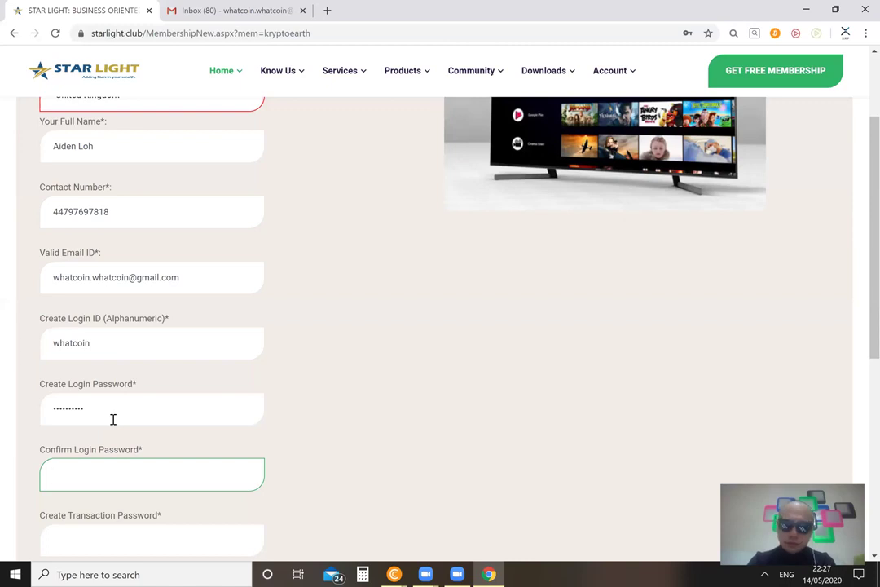
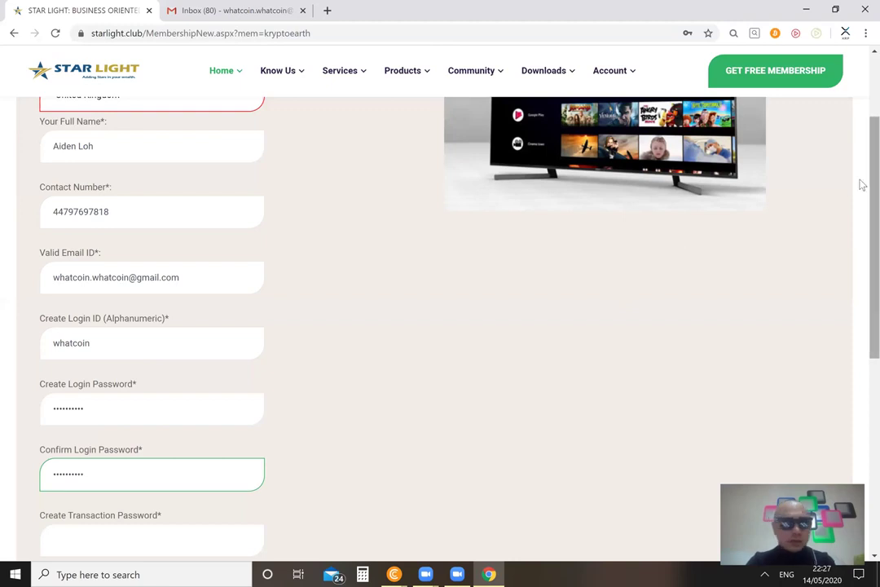
Step: Fill both Create and Confirm Transaction Password fields with the account's transaction password
{"action": "scroll", "coordinate": [861, 244], "scroll_direction": "down", "scroll_amount": 2}
{"action": "scroll", "coordinate": [862, 257], "scroll_direction": "down", "scroll_amount": 1}
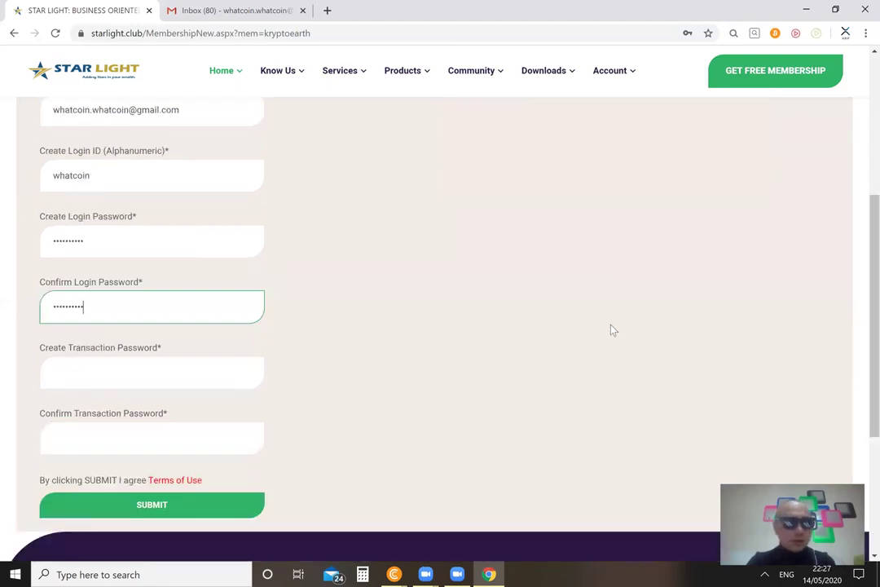
{"action": "left_click", "coordinate": [186, 370]}
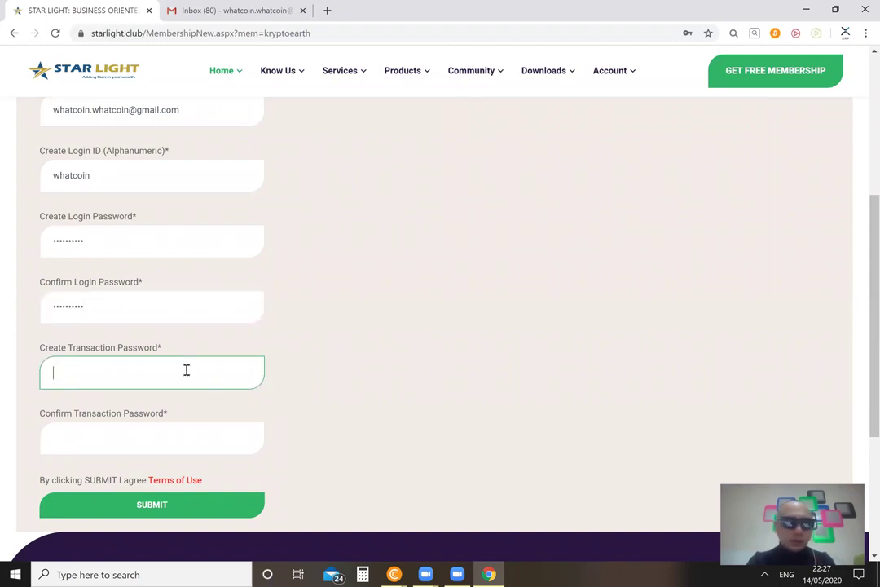
{"action": "key", "text": "Tab"}
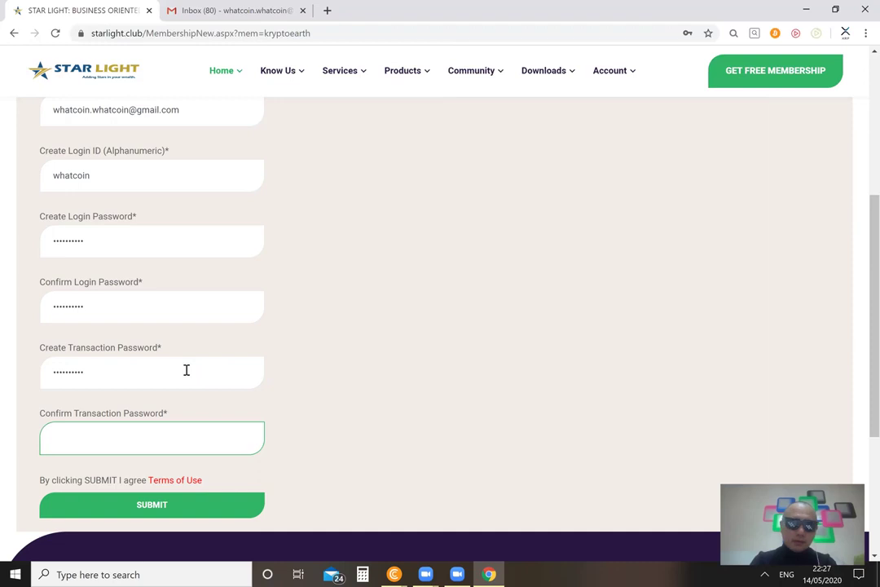
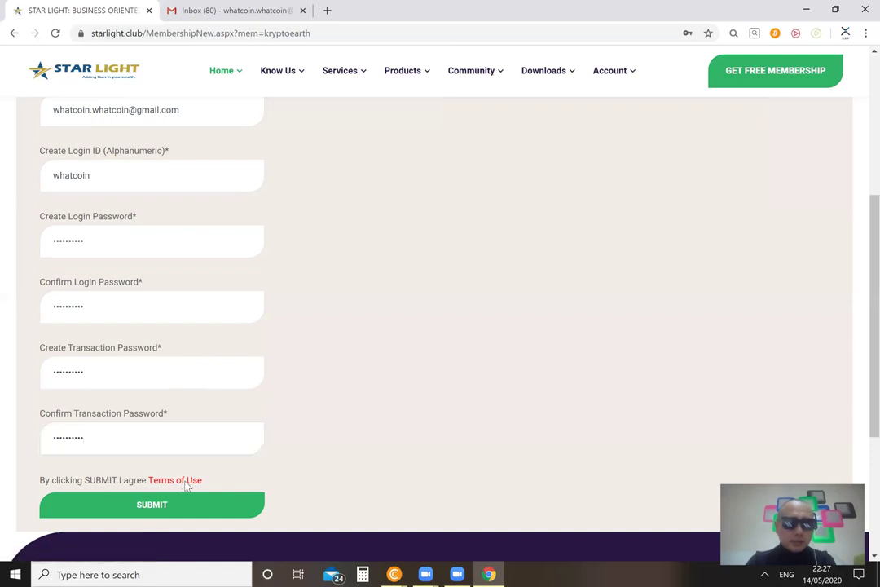
{"action": "left_click", "coordinate": [186, 485]}
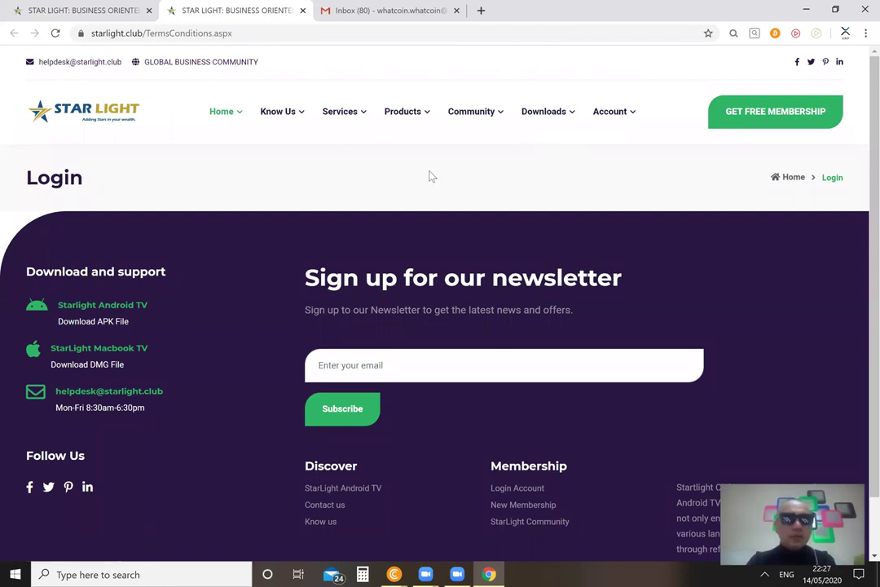
{"action": "left_click", "coordinate": [303, 10]}
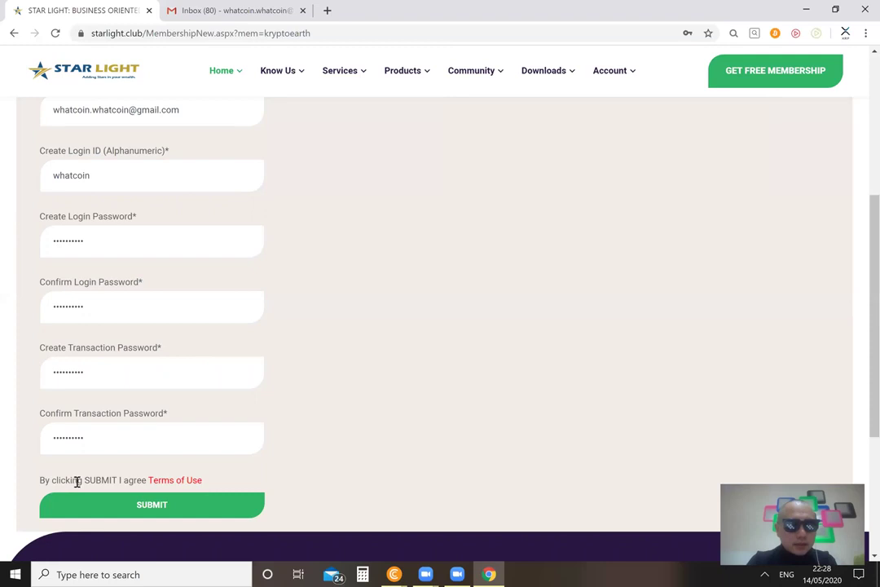
Step: Submit the registration form and decline Chrome's offer to save the password
{"action": "left_click", "coordinate": [121, 513]}
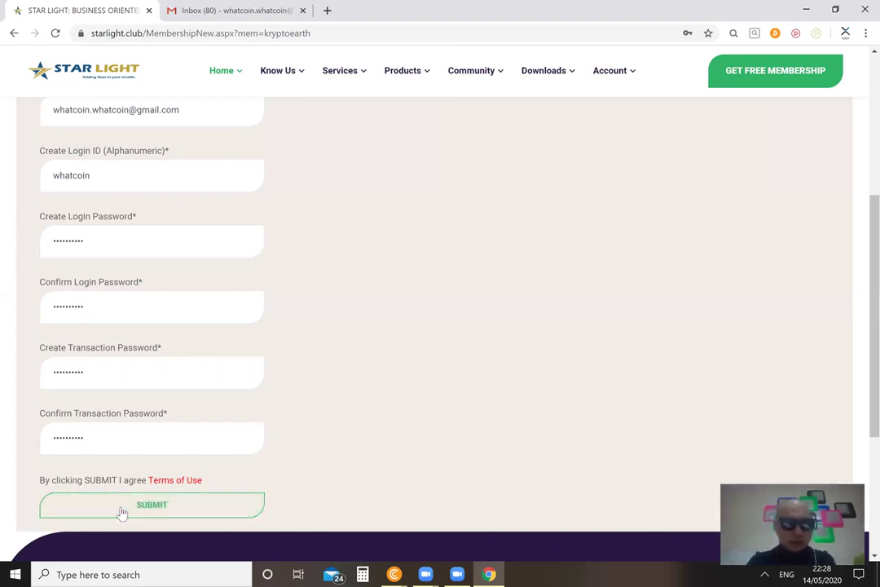
{"action": "left_click", "coordinate": [136, 504]}
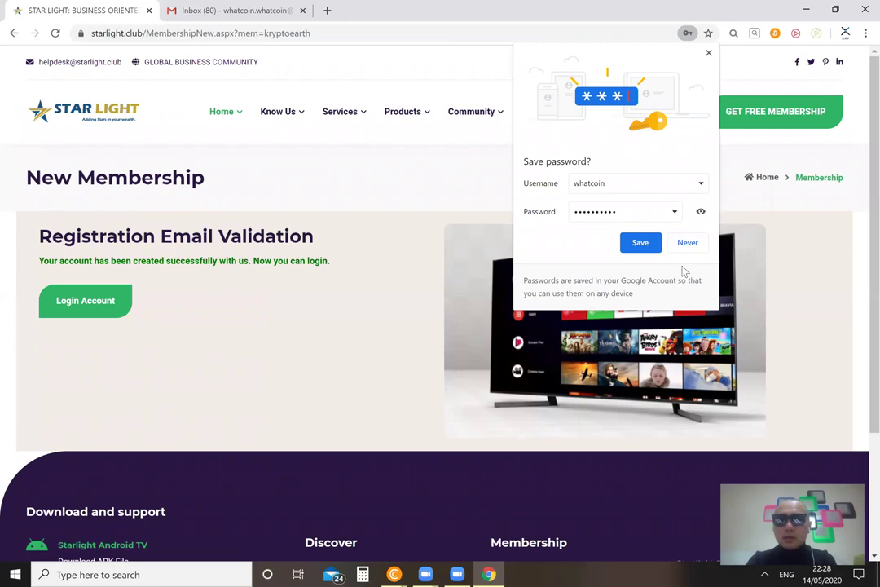
{"action": "left_click", "coordinate": [685, 250]}
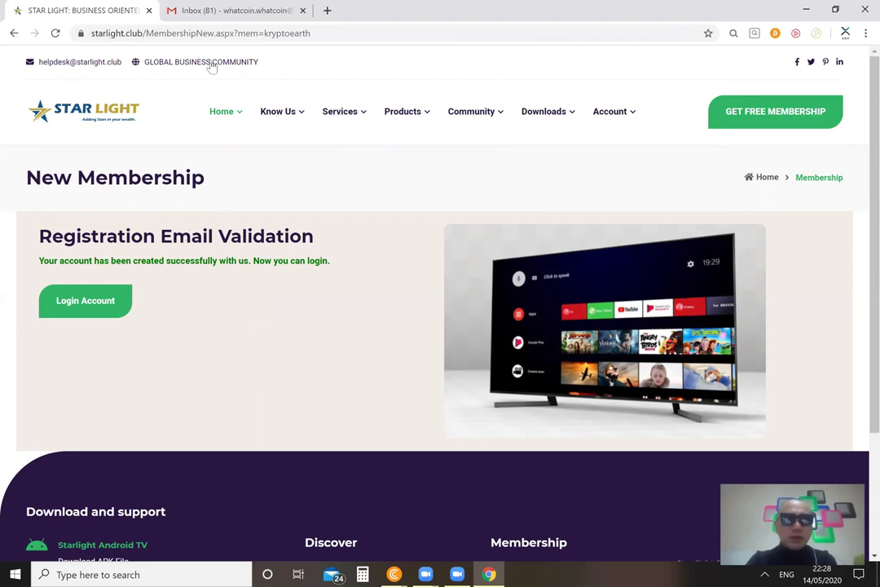
Step: Open the Starlight TV Membership welcome email in the Gmail inbox
{"action": "left_click", "coordinate": [233, 11]}
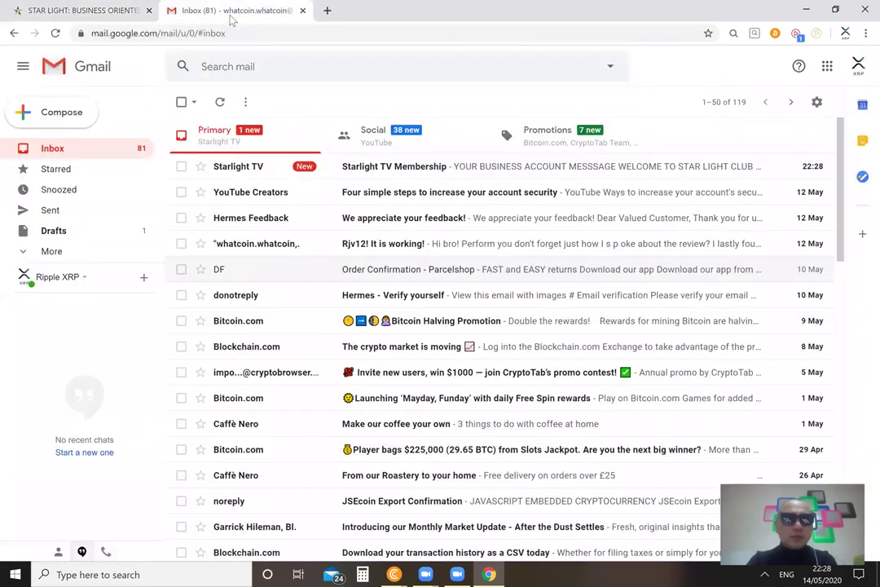
{"action": "left_click", "coordinate": [414, 169]}
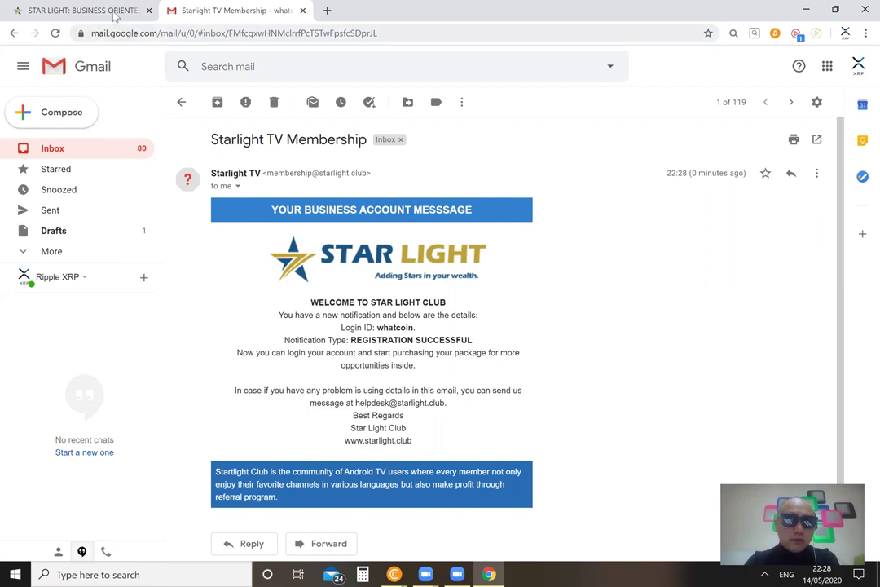
Step: From the registration result, reach the Login Dashboard and enter the new login ID and password
{"action": "left_click", "coordinate": [100, 12]}
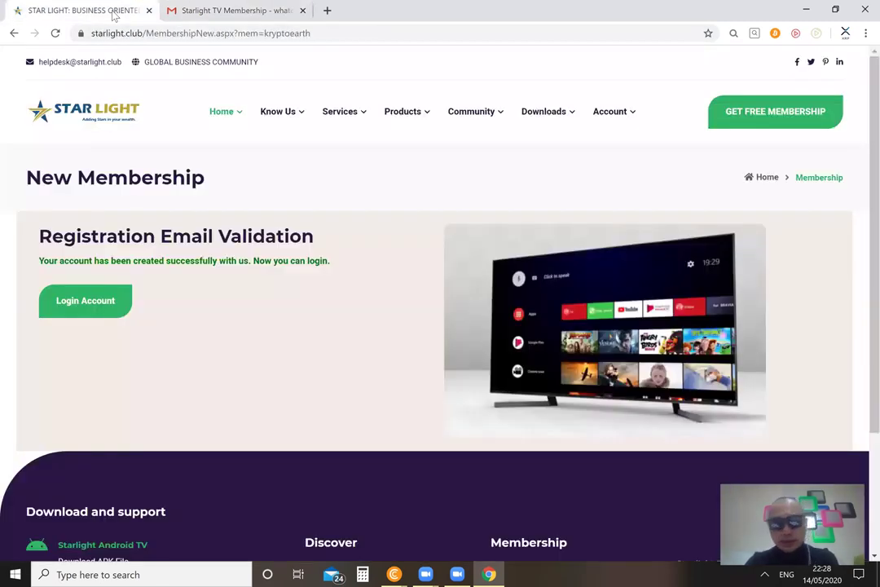
{"action": "left_click", "coordinate": [108, 307]}
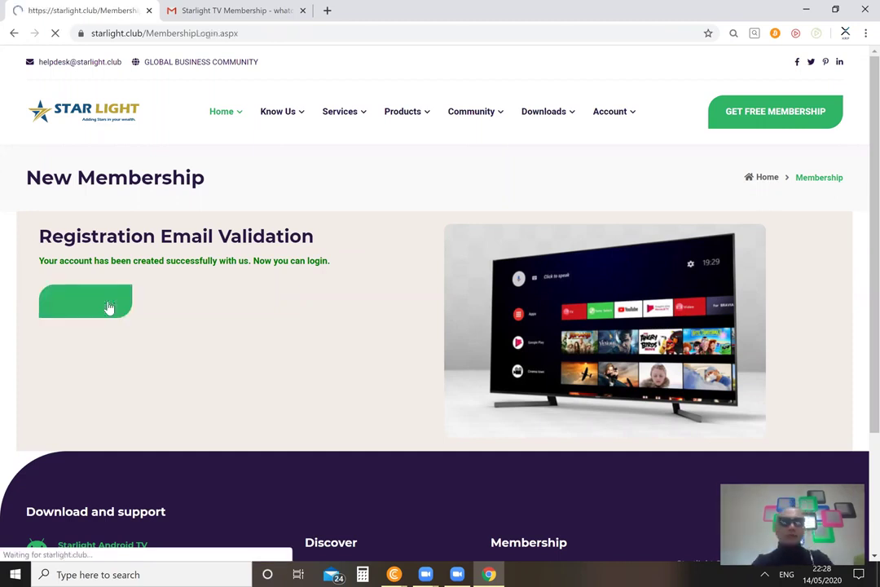
{"action": "left_click", "coordinate": [132, 260]}
{"action": "key", "text": "Tab"}
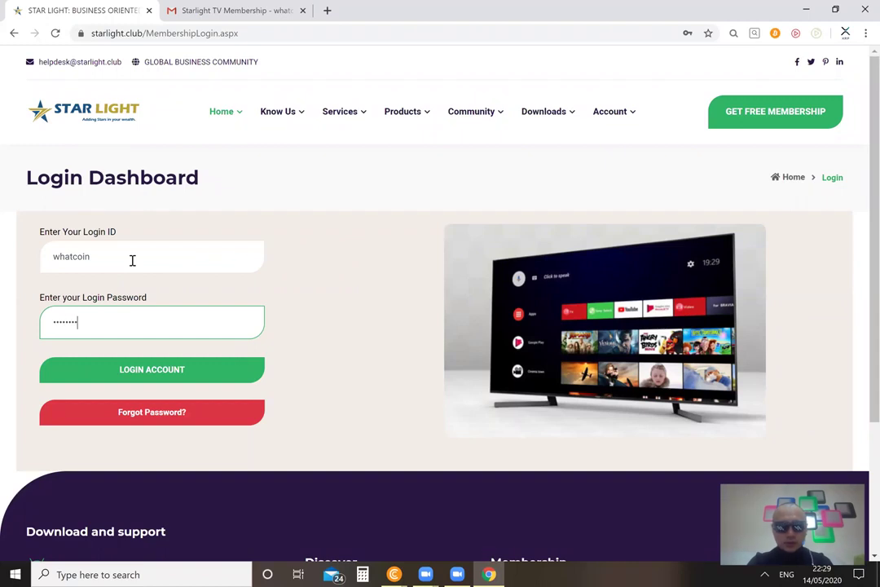
Step: Submit the filled login to sign in to the new account
{"action": "left_click", "coordinate": [166, 376]}
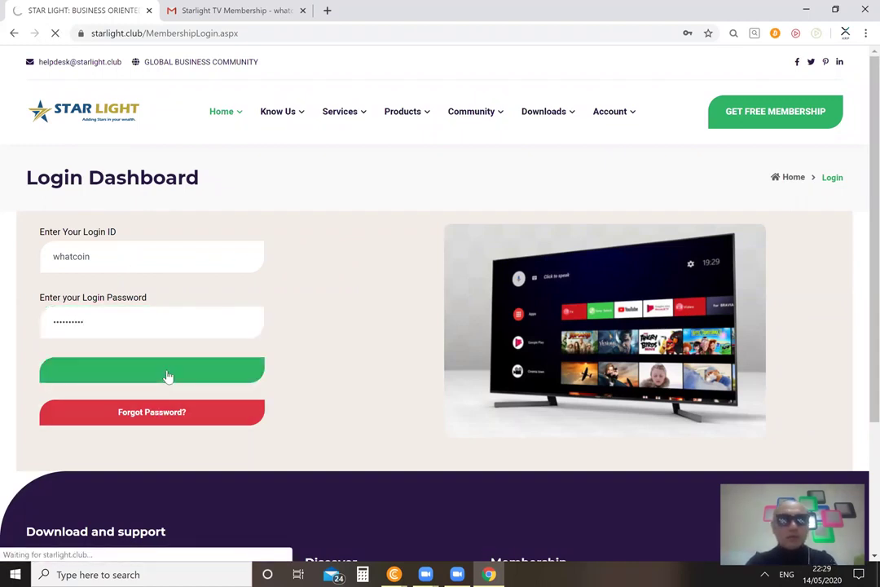